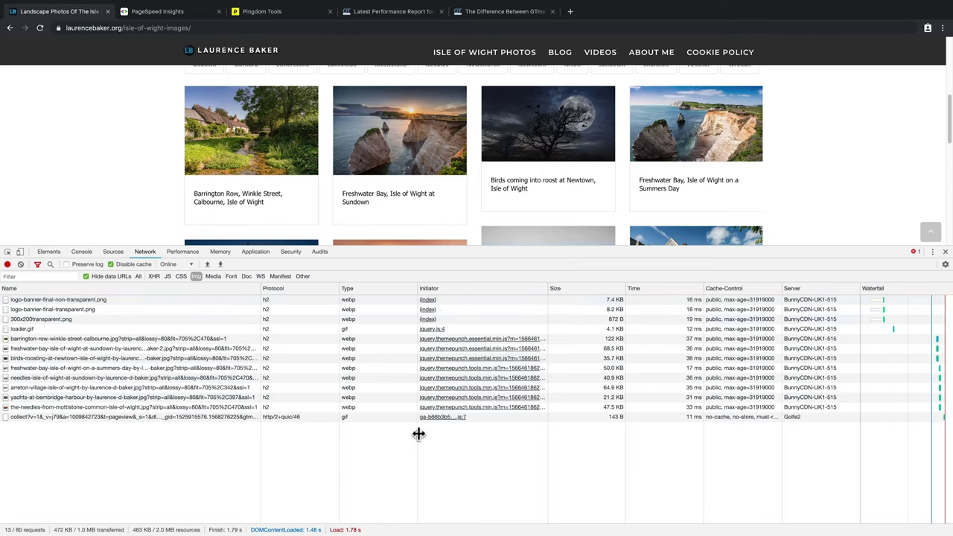
# Sort the image requests by size with the largest files listed first.
pyautogui.moveTo(447, 343)
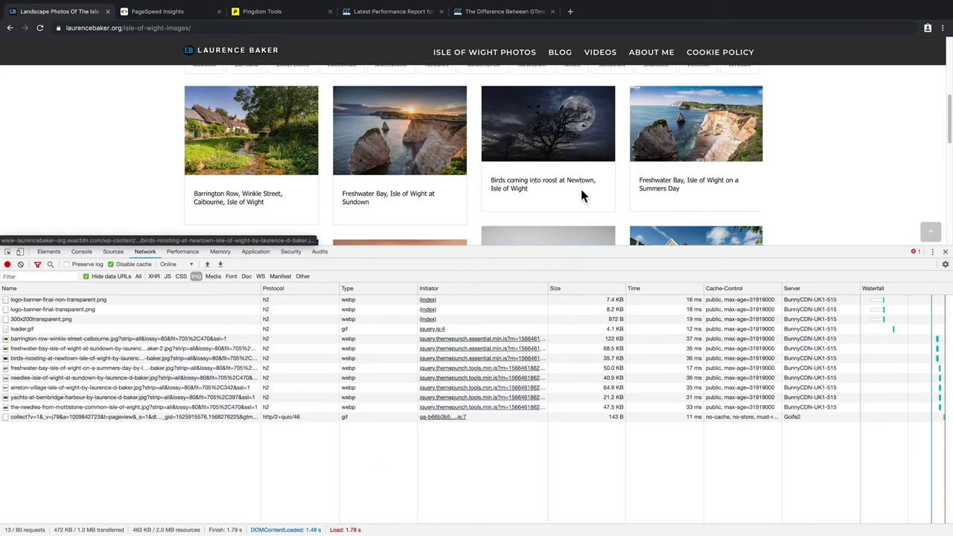
pyautogui.rightClick(475, 290)
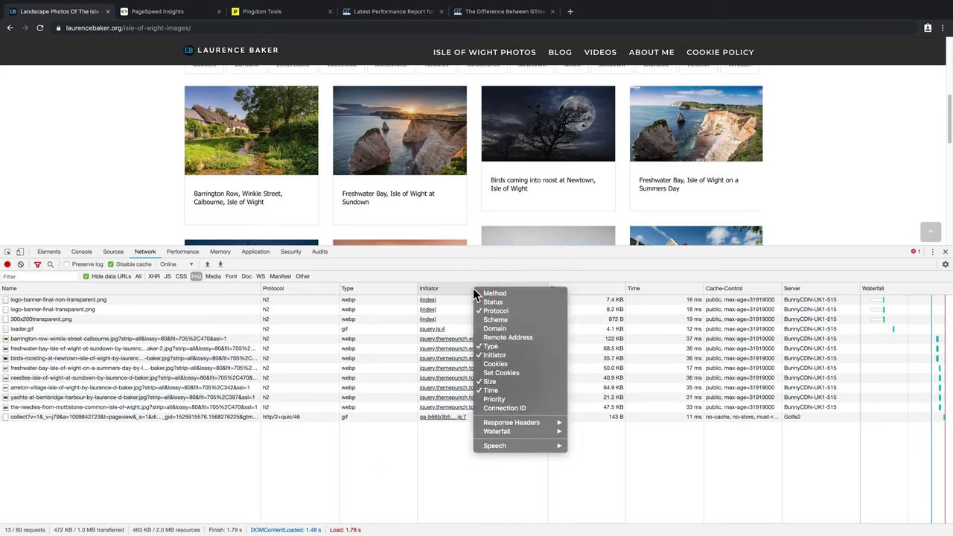
pyautogui.click(465, 285)
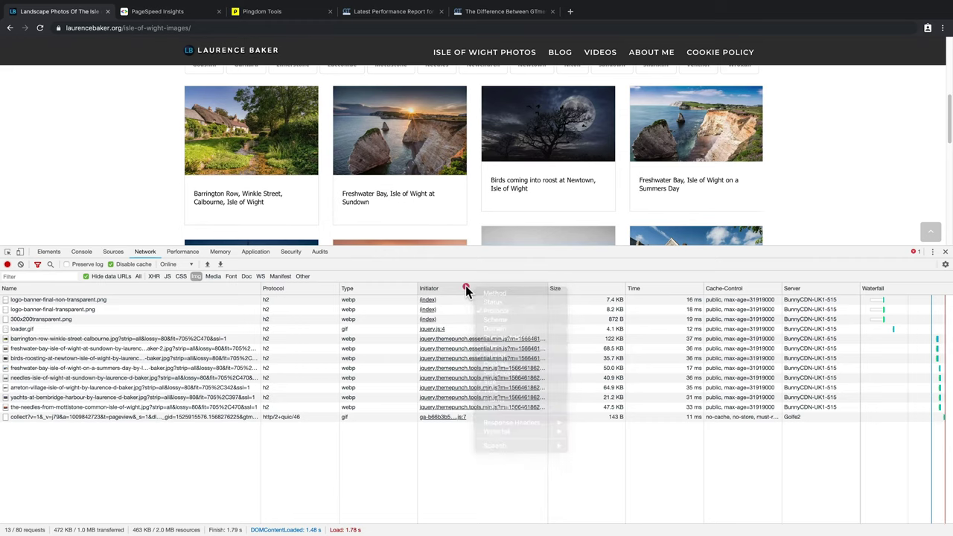
pyautogui.click(465, 285)
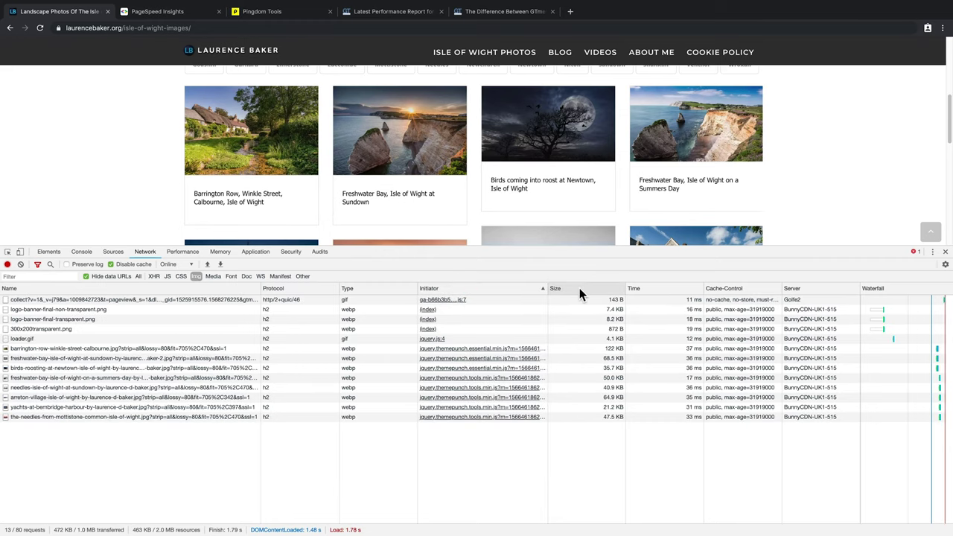
pyautogui.click(579, 291)
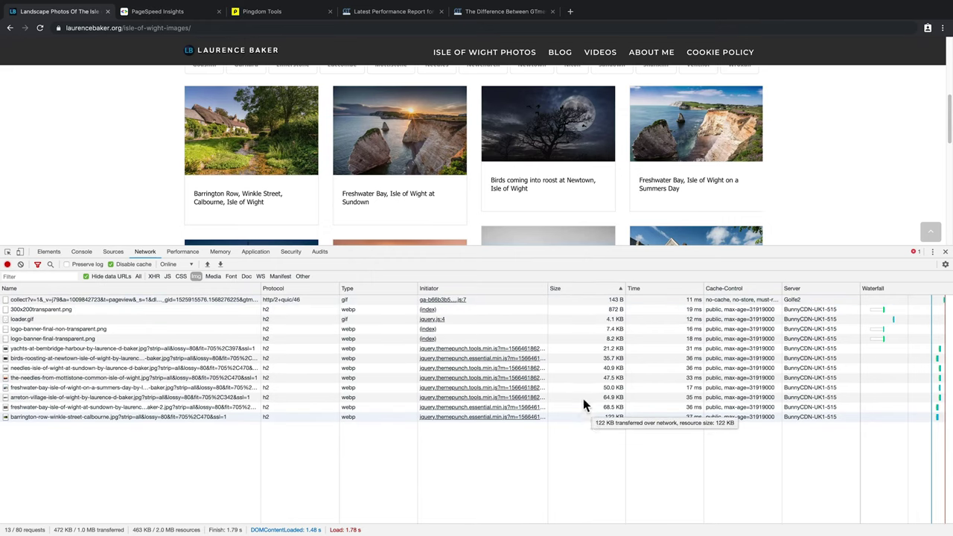
pyautogui.click(589, 288)
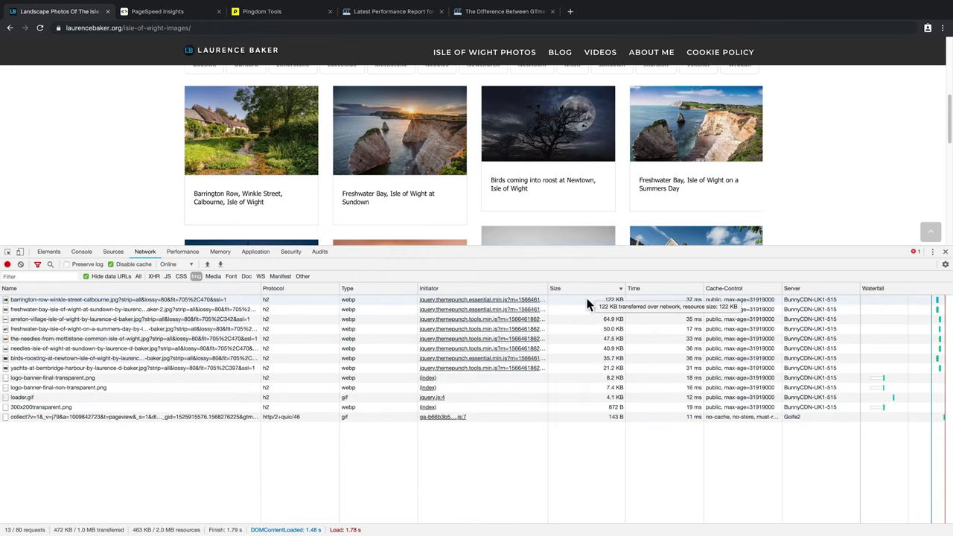
# Inspect the preview, headers, response and timing of the barrington-row-winkle-street image request, and preview the arreton-village image.
pyautogui.click(186, 300)
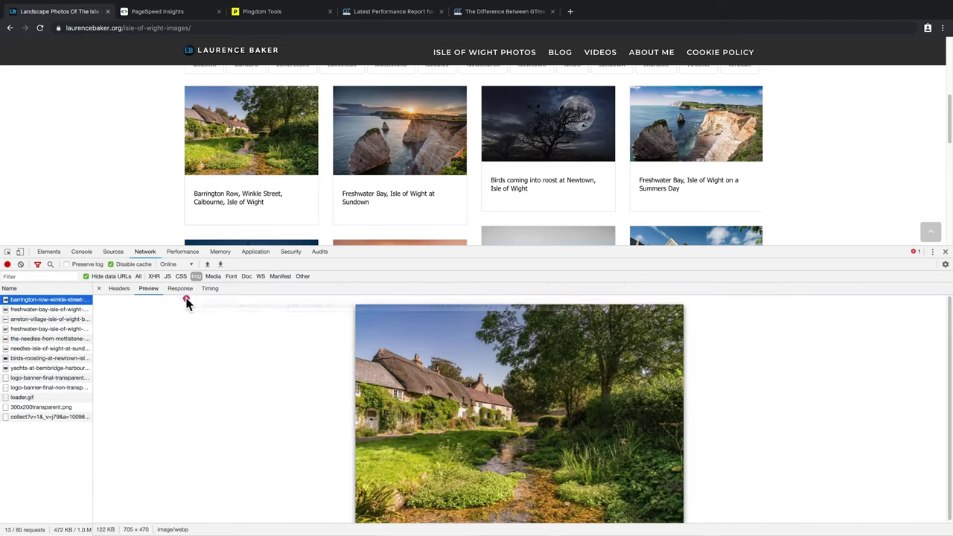
pyautogui.click(121, 289)
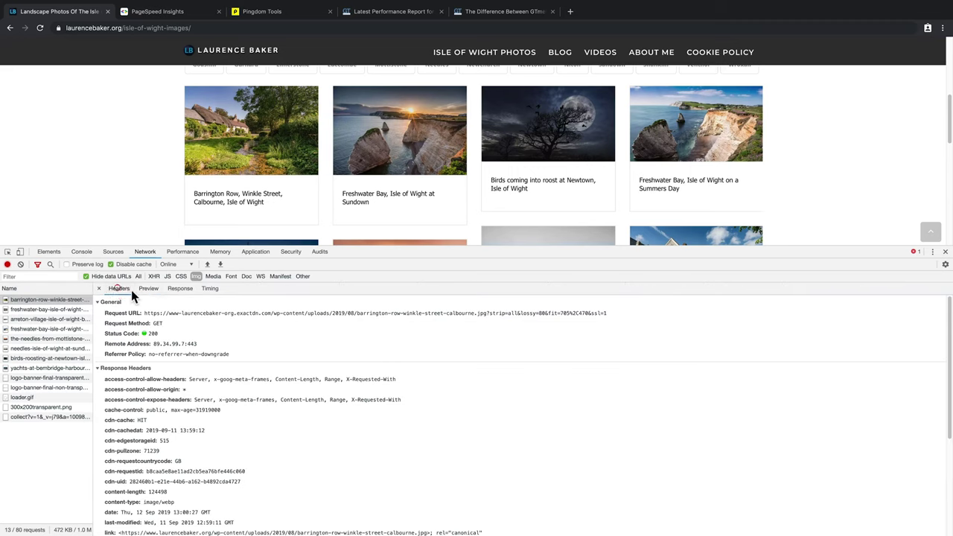
pyautogui.click(140, 288)
pyautogui.click(185, 289)
pyautogui.click(209, 288)
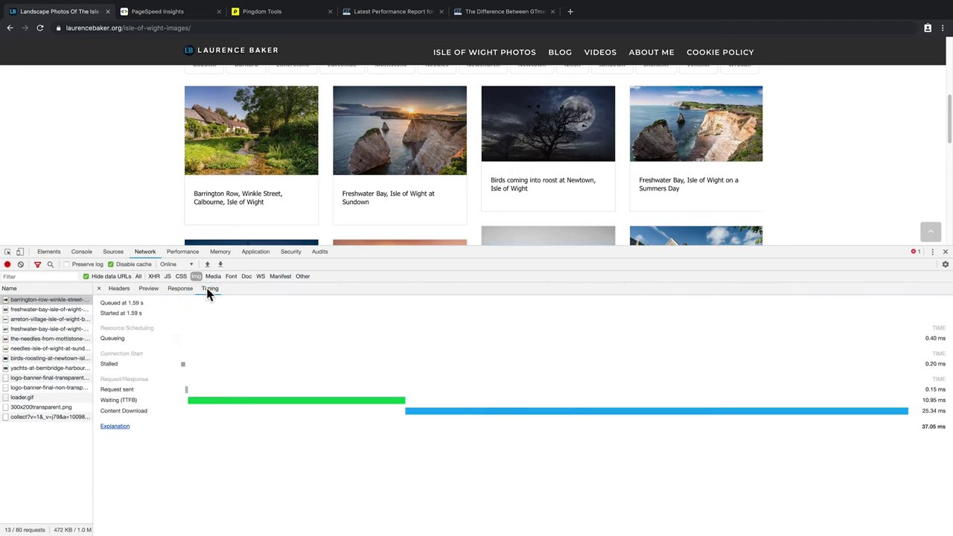
pyautogui.click(147, 289)
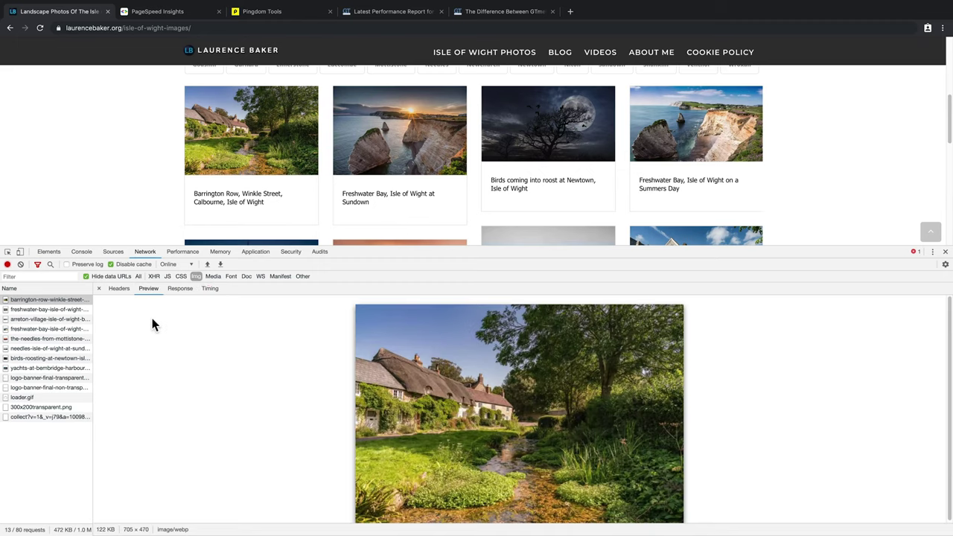
pyautogui.click(99, 289)
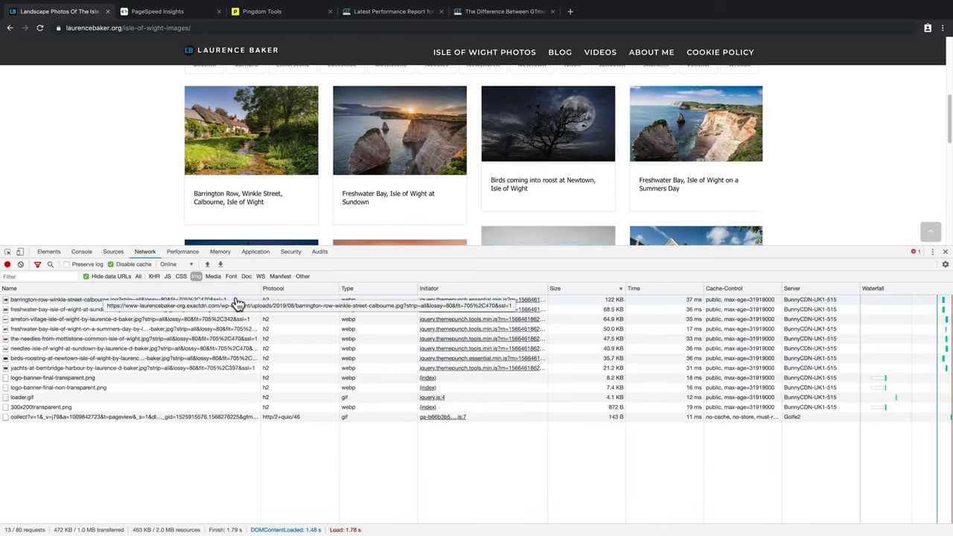
pyautogui.click(169, 318)
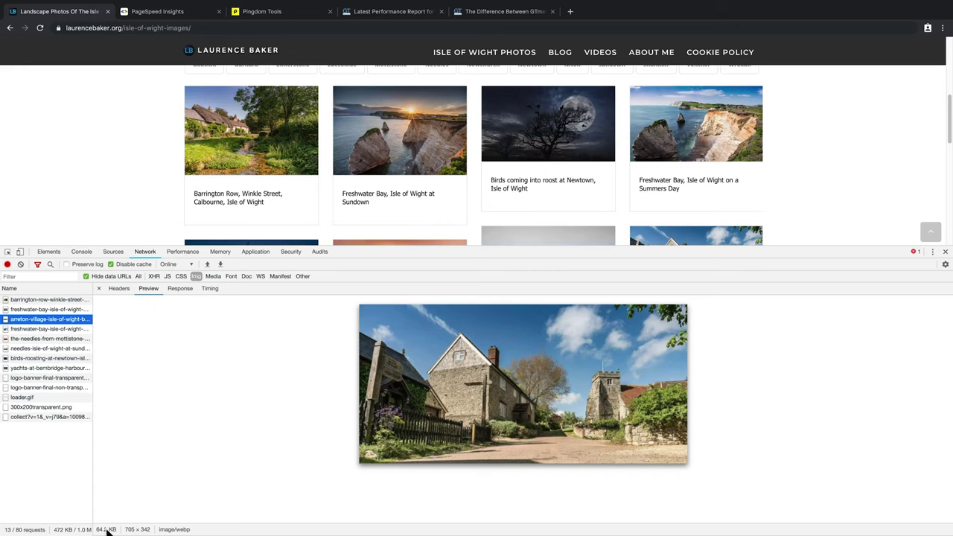
pyautogui.click(98, 288)
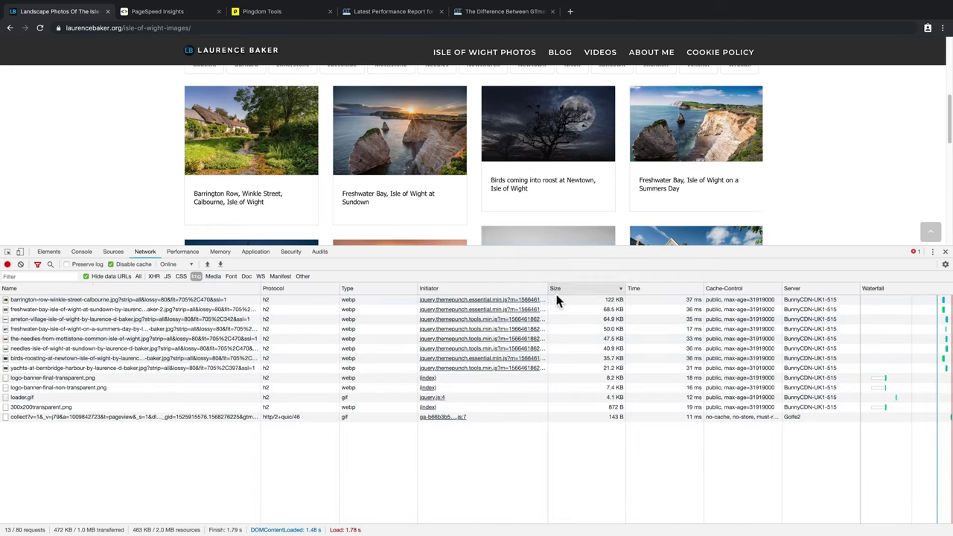
# Sort the image requests by the Waterfall column in ascending order.
pyautogui.rightClick(886, 292)
pyautogui.moveTo(849, 437)
pyautogui.click(908, 289)
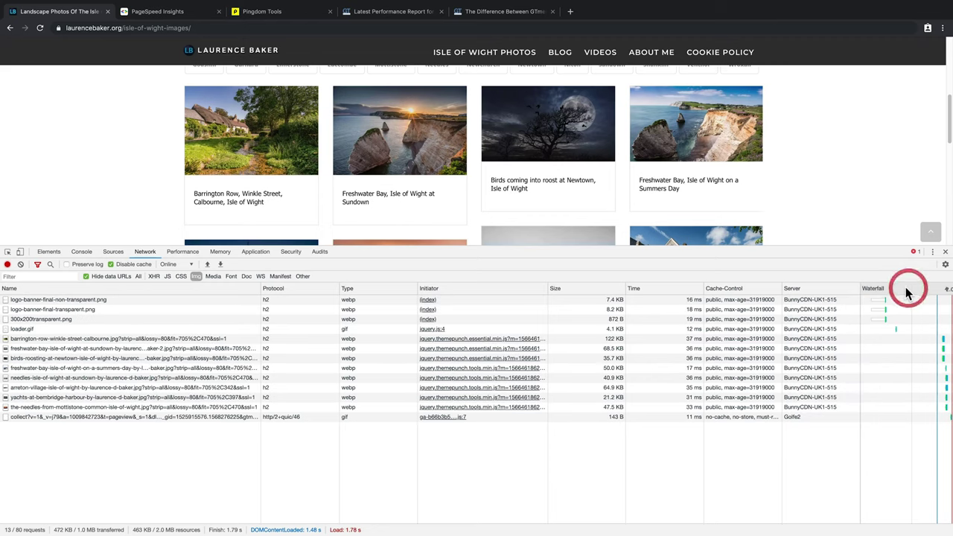
pyautogui.moveTo(886, 301)
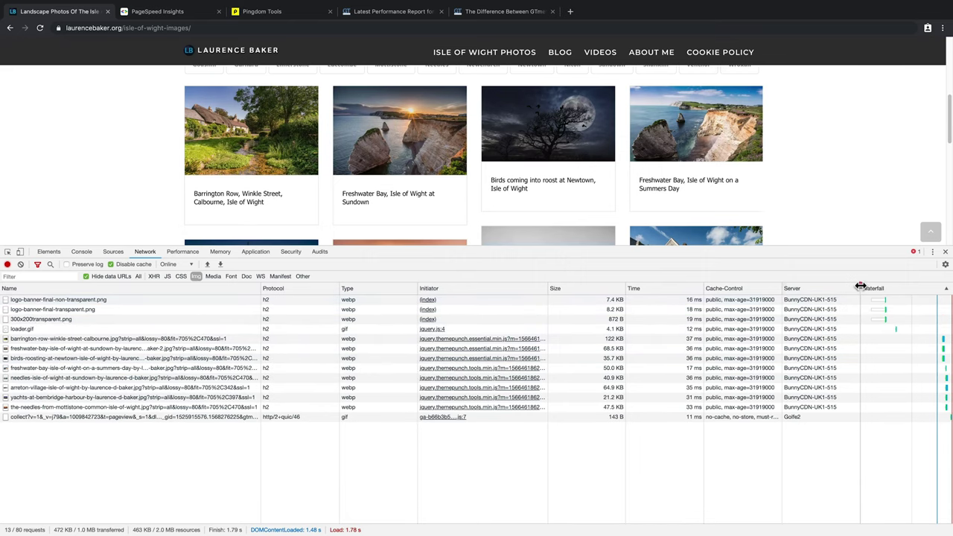
# Widen the Waterfall and Cache-Control columns of the request table.
pyautogui.moveTo(861, 287); pyautogui.dragTo(801, 287)
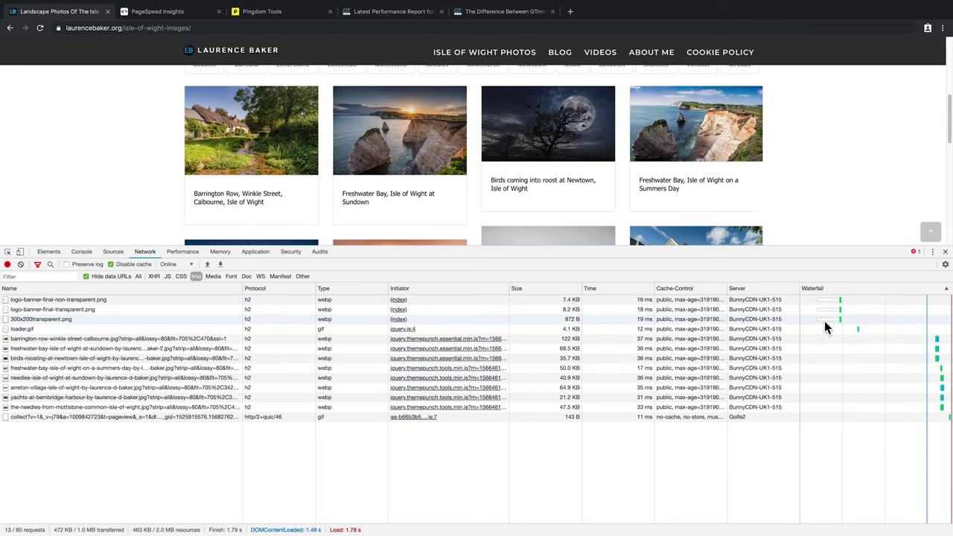
pyautogui.moveTo(824, 319)
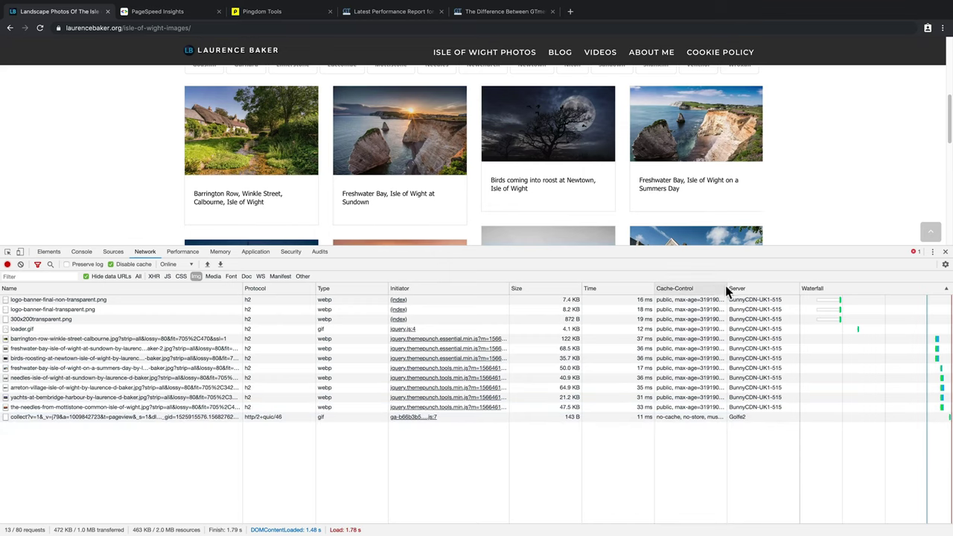
pyautogui.moveTo(727, 288); pyautogui.dragTo(745, 288)
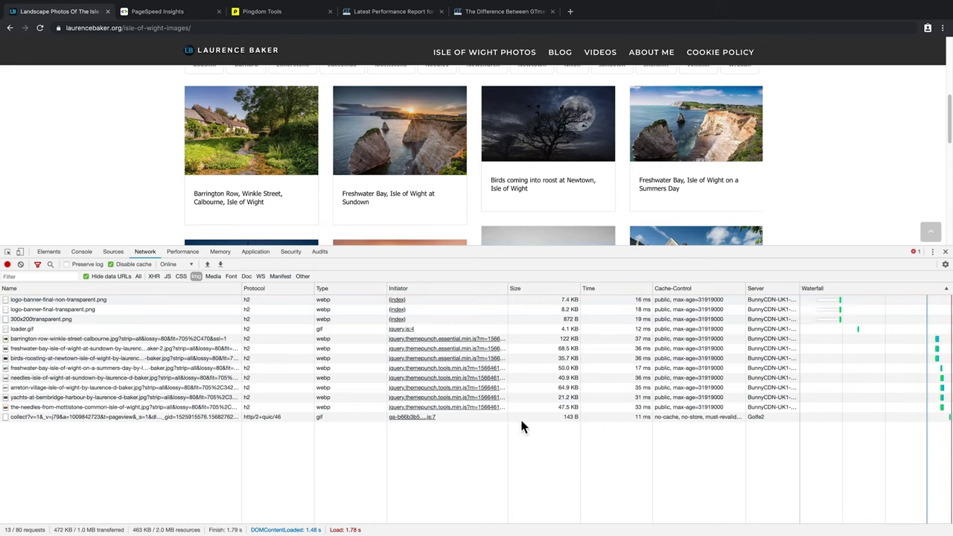
# Open the Barrington Row photo in the page's lightbox and advance through the gallery to Woody Point Looking Towards Ventnor.
pyautogui.click(276, 167)
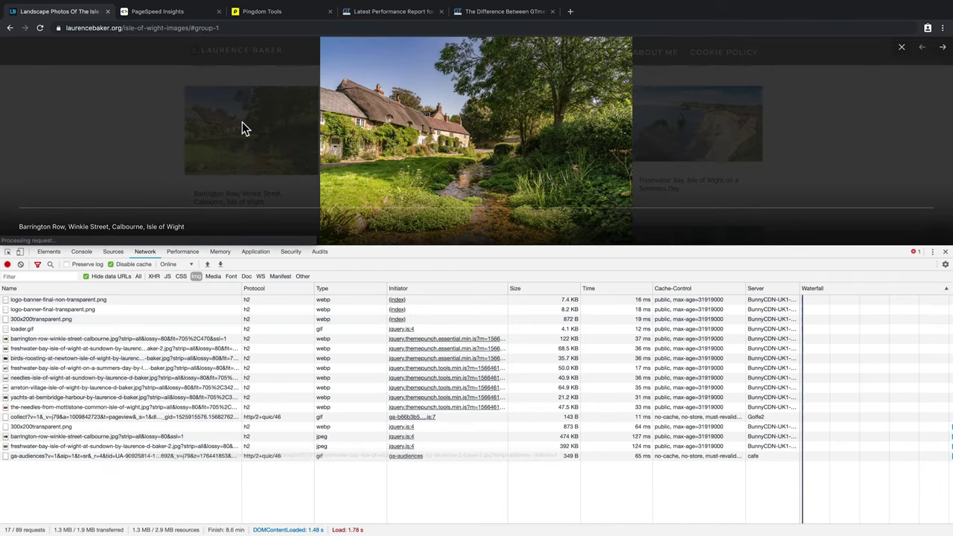
pyautogui.press('Right')
pyautogui.press('Right')
pyautogui.press('Right')
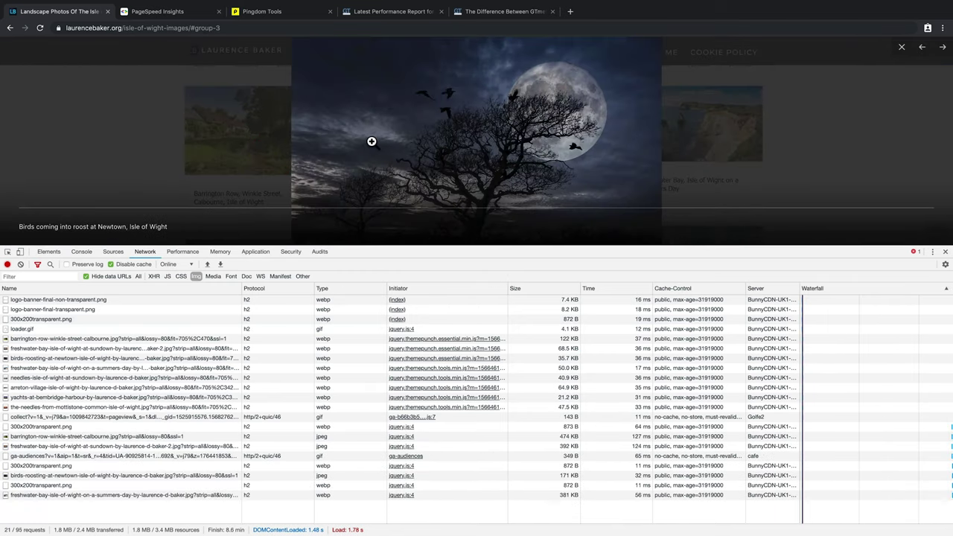
pyautogui.press('Right')
pyautogui.press('Right')
pyautogui.press('Right')
pyautogui.press('Right')
pyautogui.press('Right')
pyautogui.press('Right')
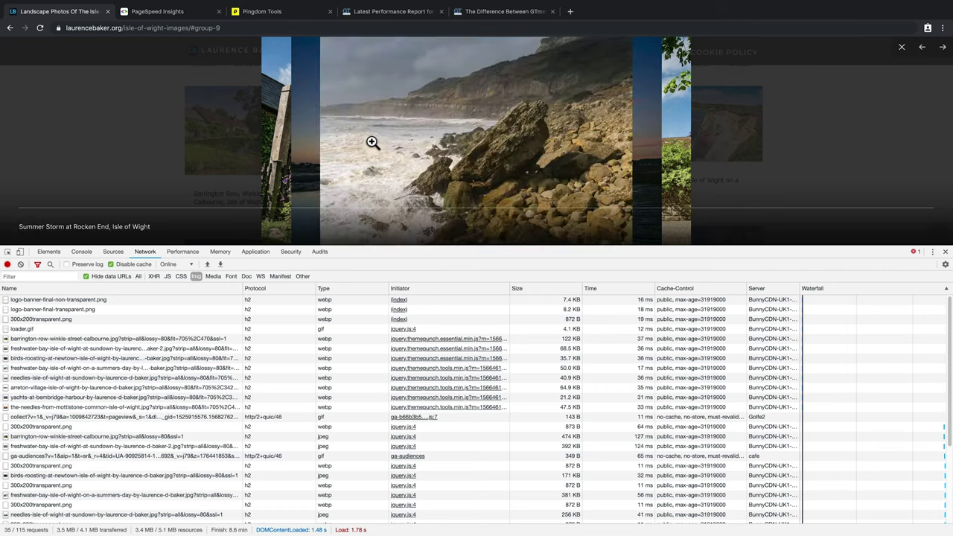
pyautogui.press('Right')
pyautogui.press('Right')
pyautogui.press('Right')
pyautogui.press('Right')
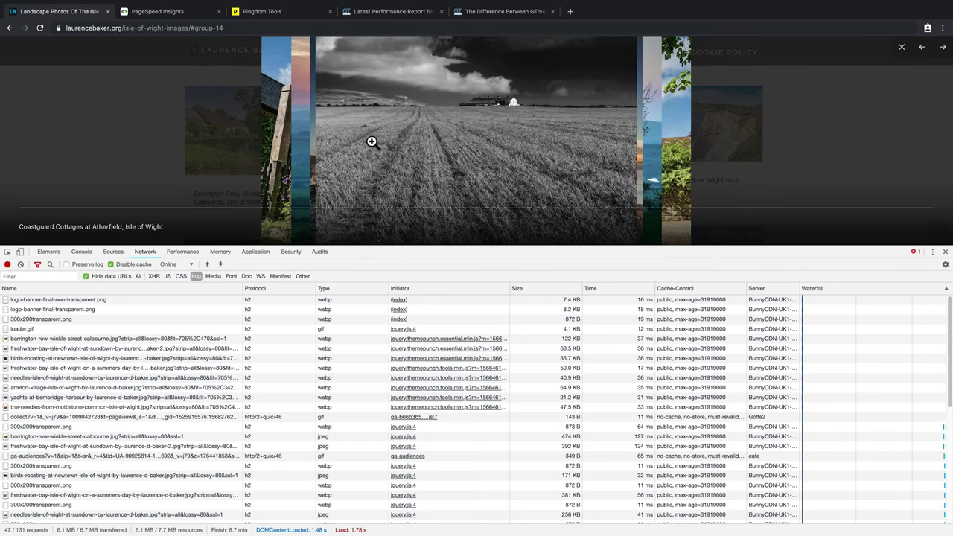
pyautogui.press('Right')
pyautogui.press('Right')
pyautogui.press('Right')
pyautogui.press('Right')
pyautogui.press('Right')
pyautogui.press('Right')
pyautogui.press('Right')
pyautogui.press('Right')
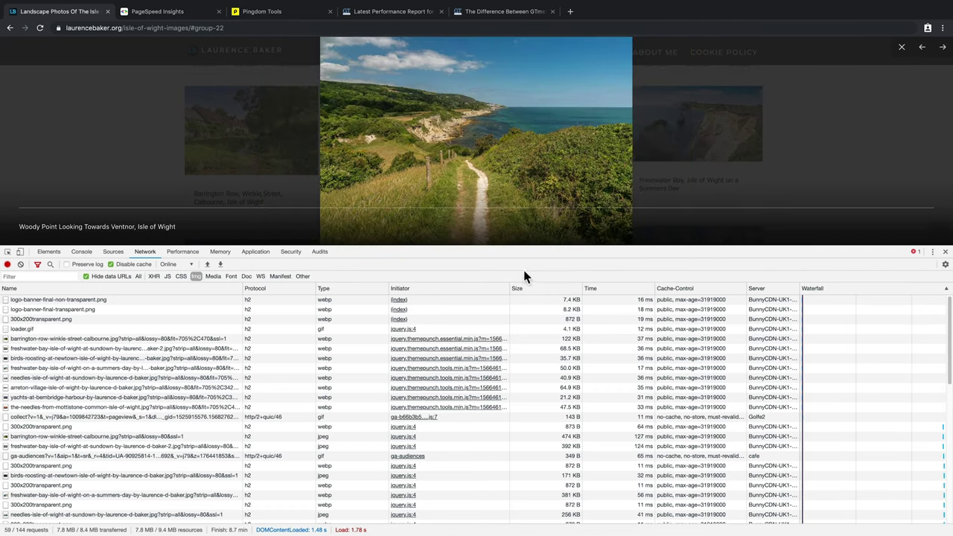
# Sort the loaded image requests by size in descending order and preview the largest one, the coastguard-cottages image.
pyautogui.click(538, 290)
pyautogui.click(538, 290)
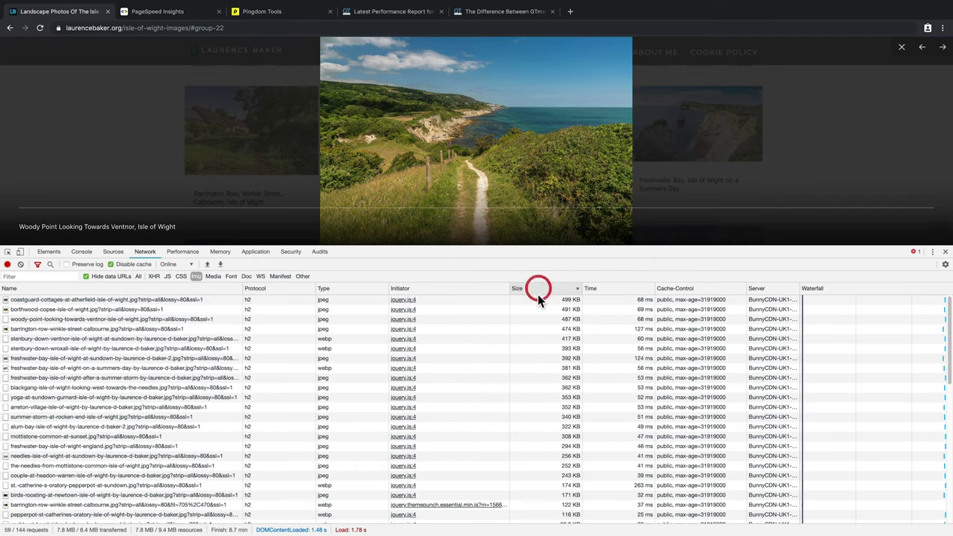
pyautogui.click(42, 299)
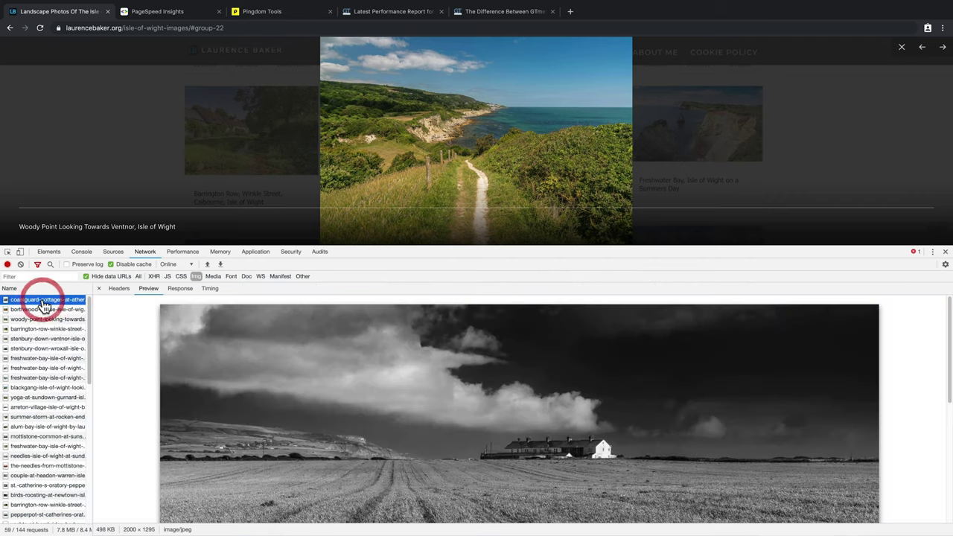